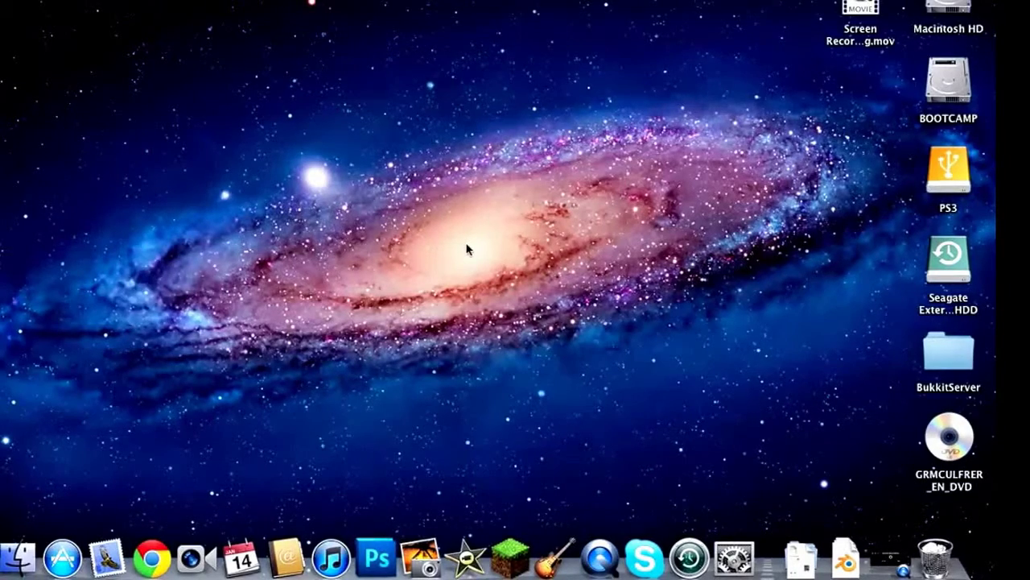
- Open Parallels Desktop and create a new virtual machine that installs Windows from a DVD or image file
key(F4)
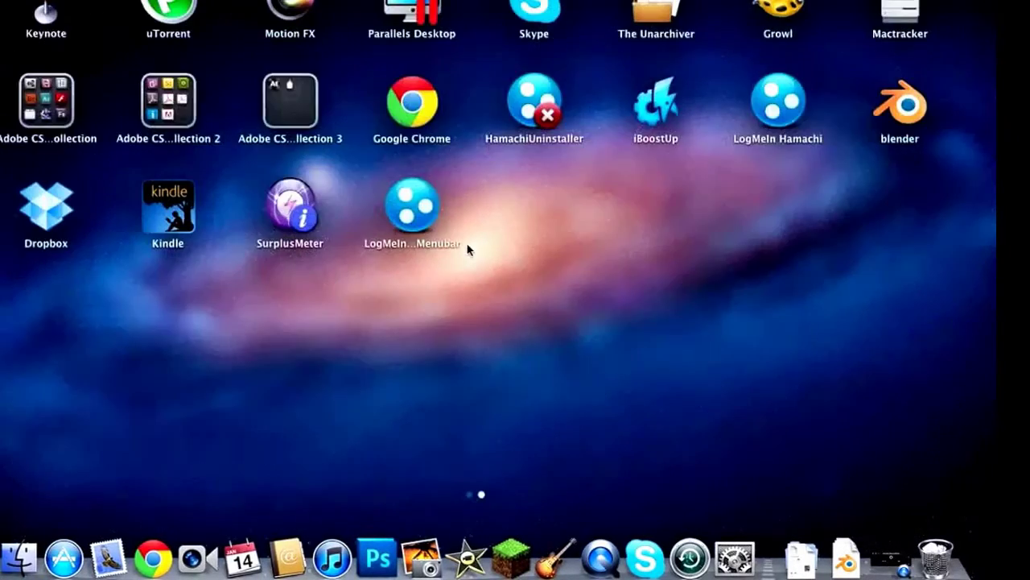
click(412, 16)
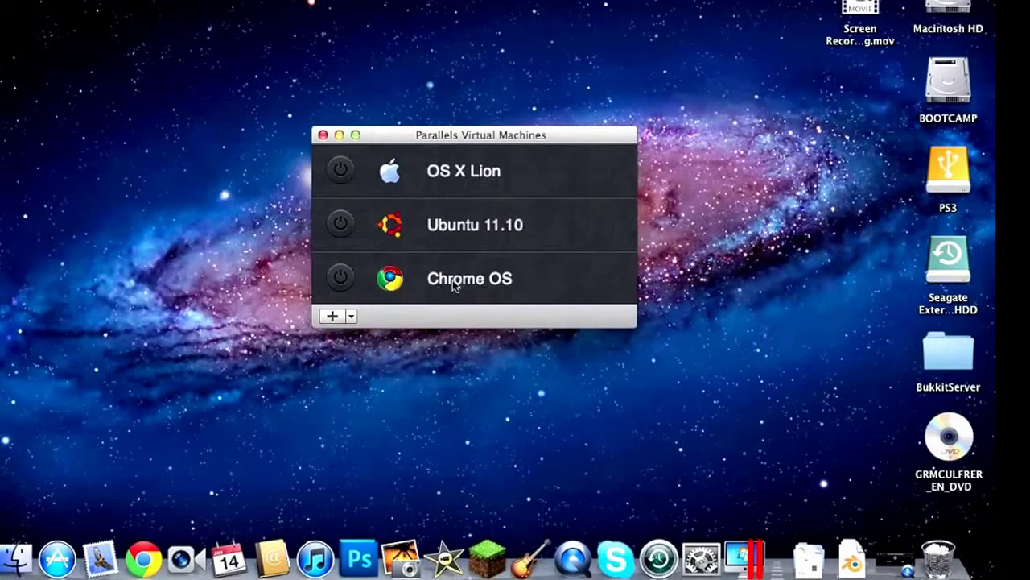
click(330, 318)
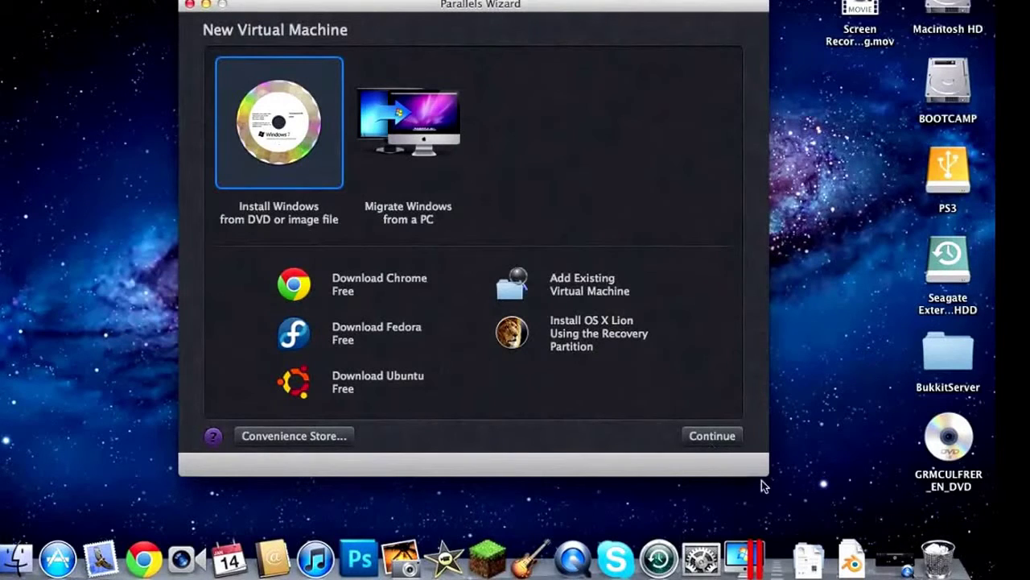
click(727, 438)
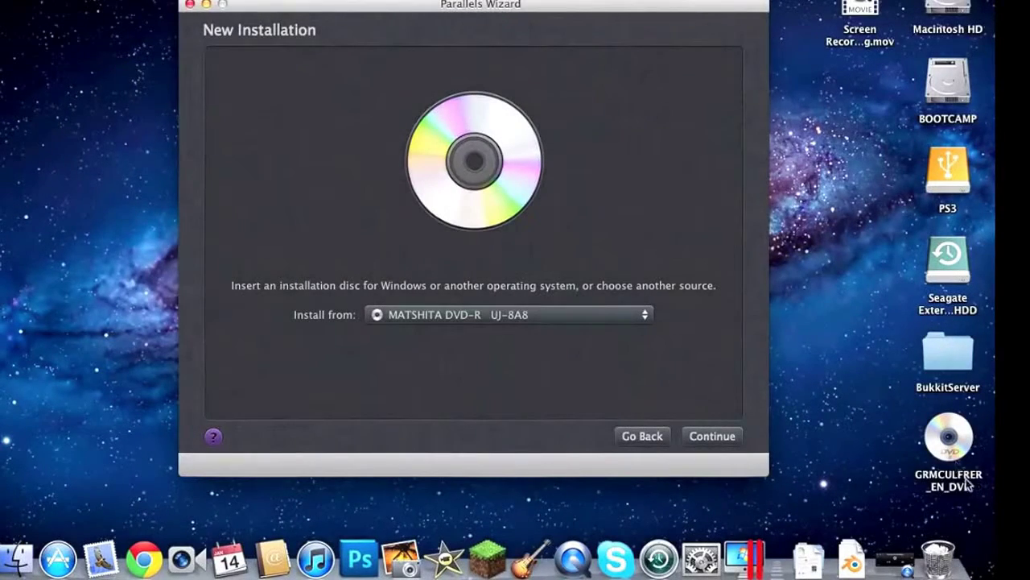
- Choose the MATSHITA DVD-R UJ-8A8 drive as the installation source and continue
click(948, 438)
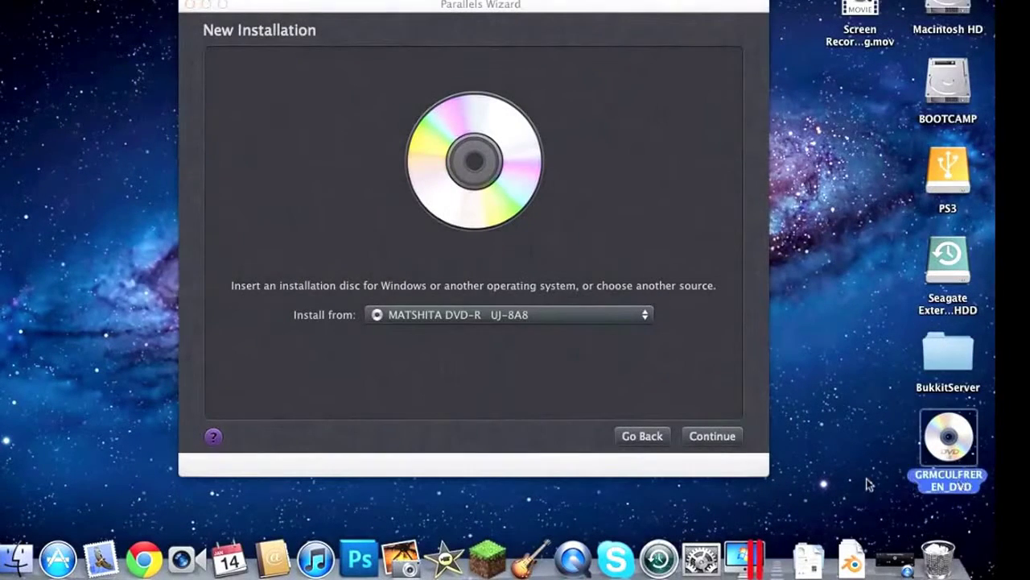
click(508, 328)
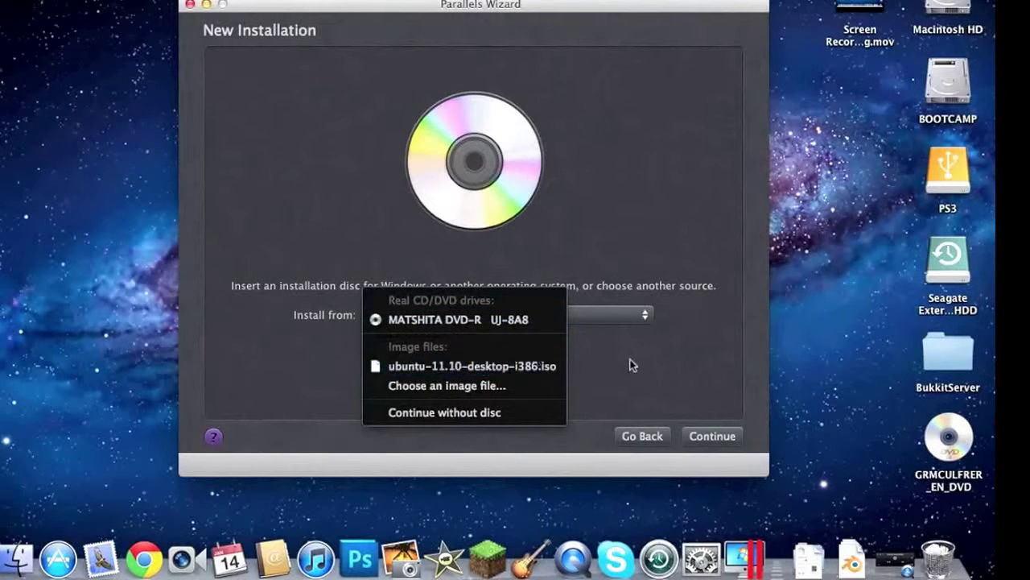
click(517, 322)
click(714, 441)
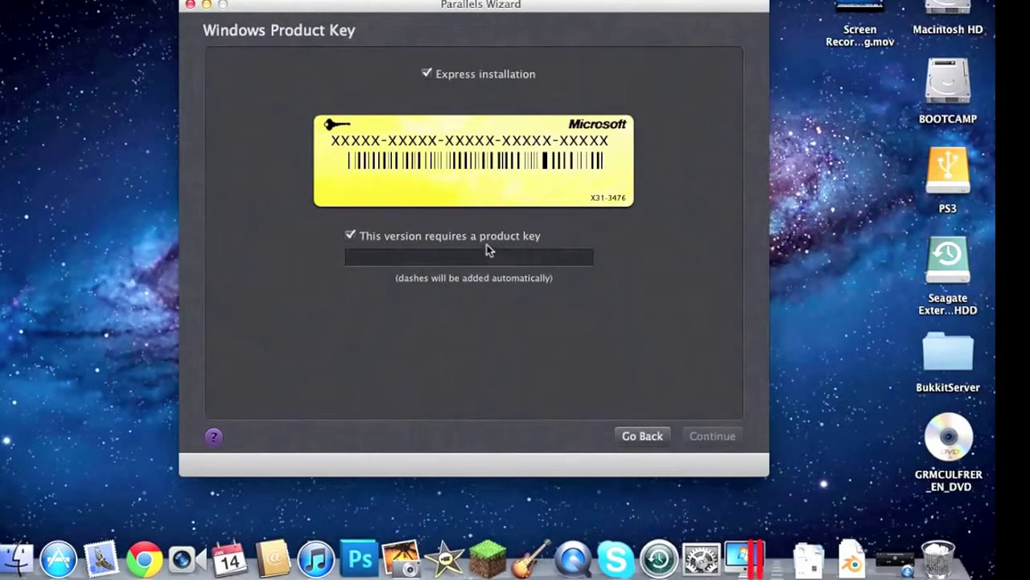
- Turn off the product key requirement for the express installation and continue
click(350, 233)
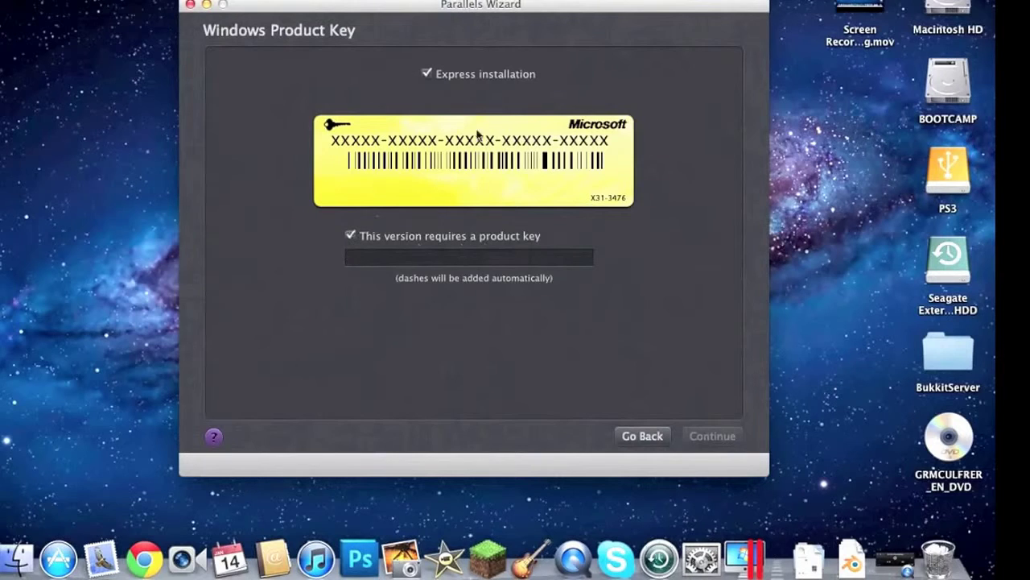
click(456, 240)
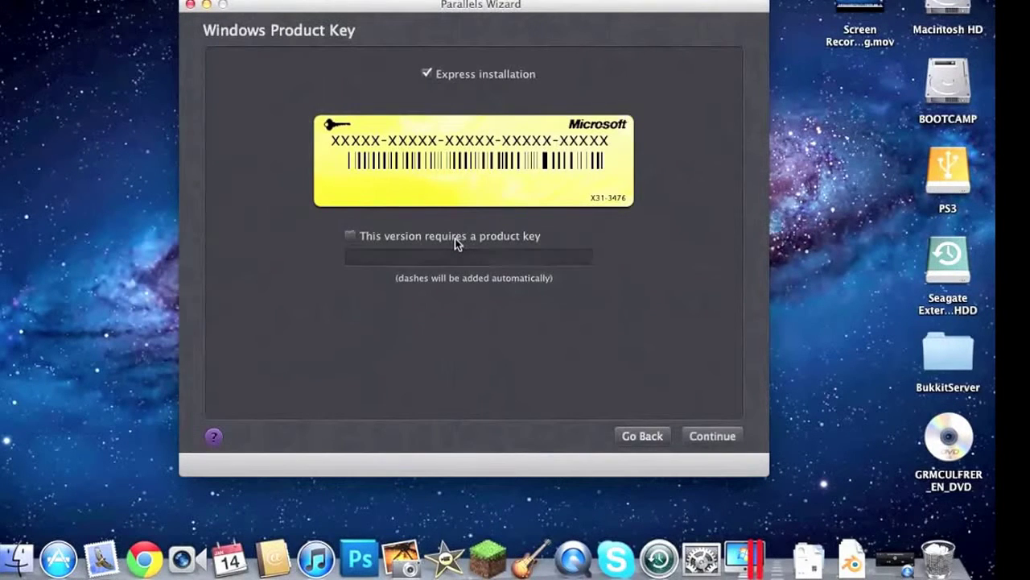
click(731, 442)
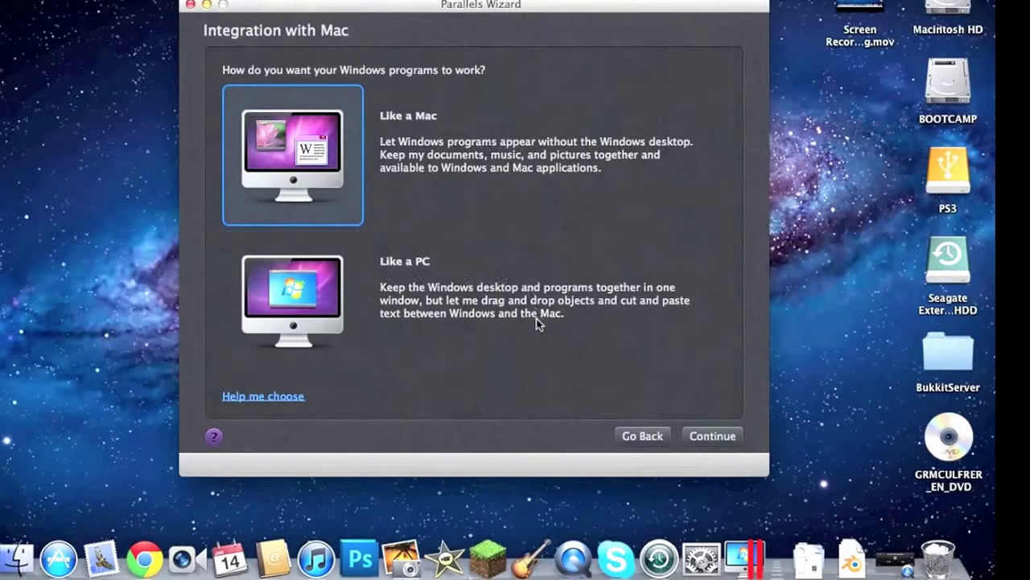
- Make Windows programs work like a PC, and accept the virtual machine's proposed name, location and customization option
click(294, 300)
click(313, 310)
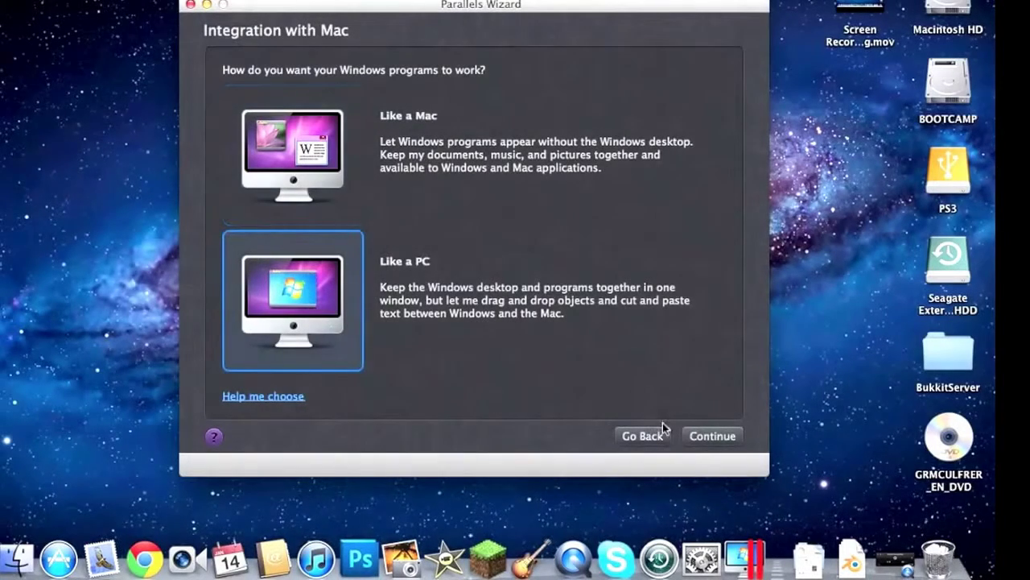
click(713, 436)
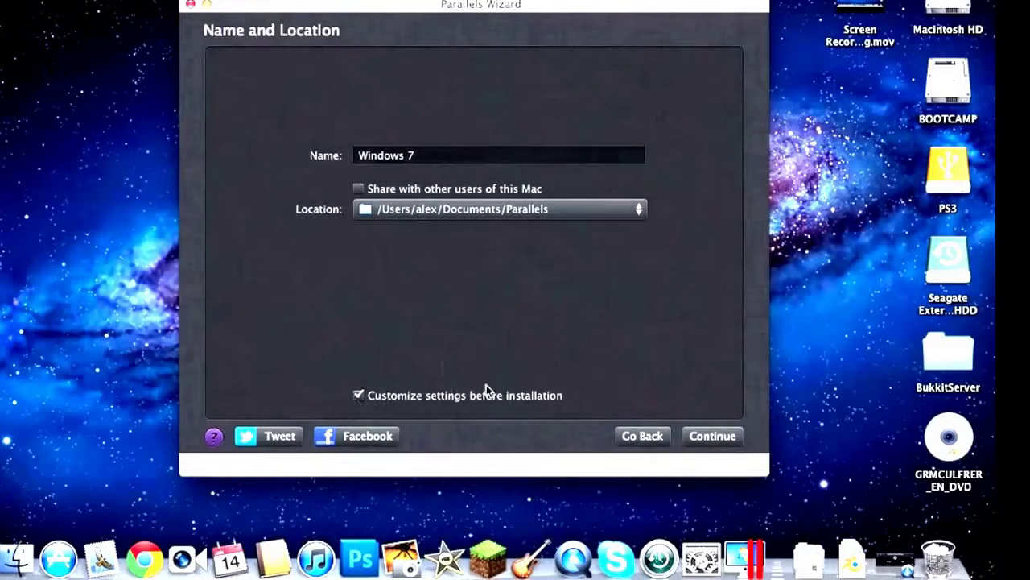
click(719, 436)
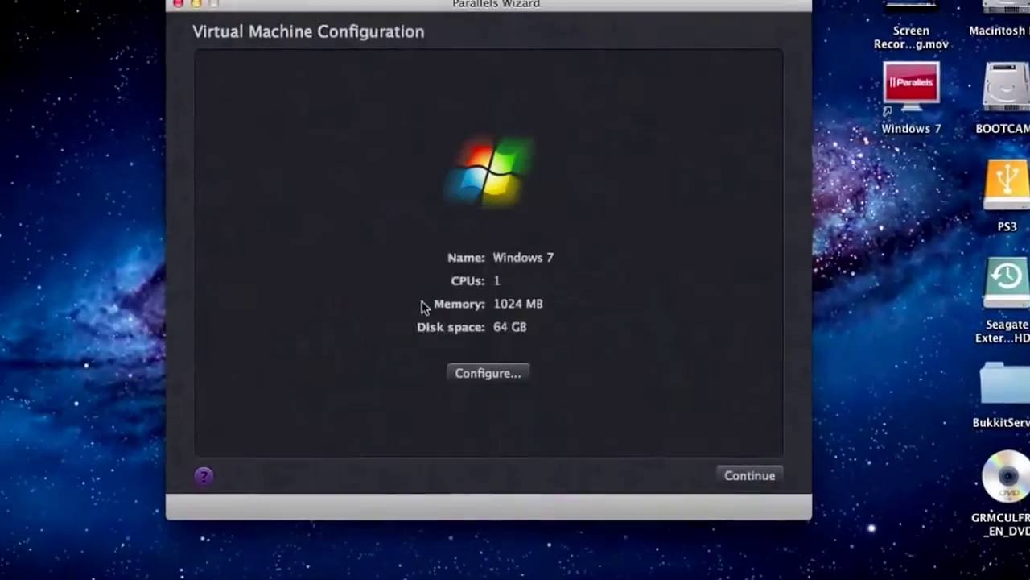
- Configure the Windows 7 virtual machine with 3072 MB of memory
click(467, 357)
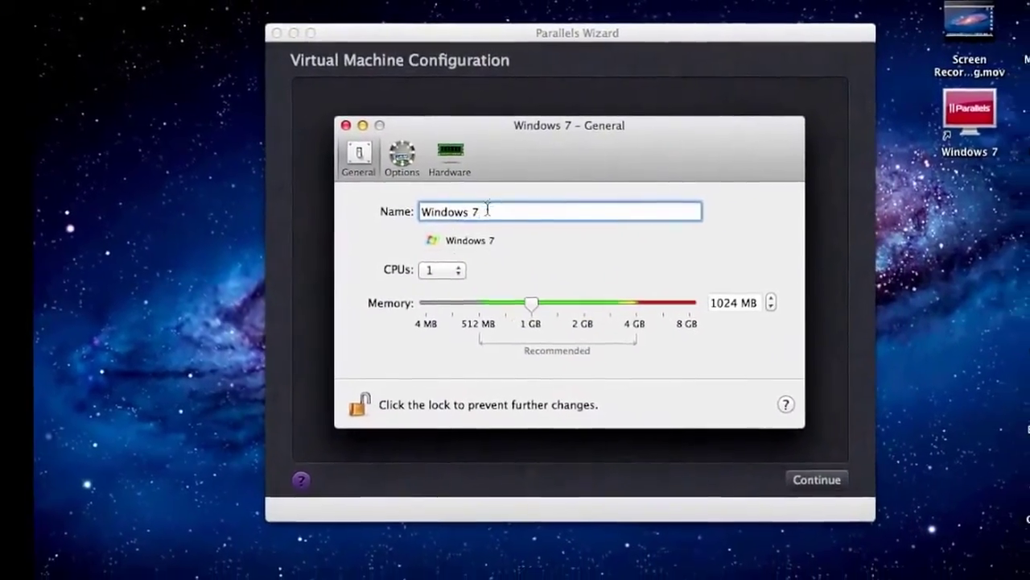
click(467, 247)
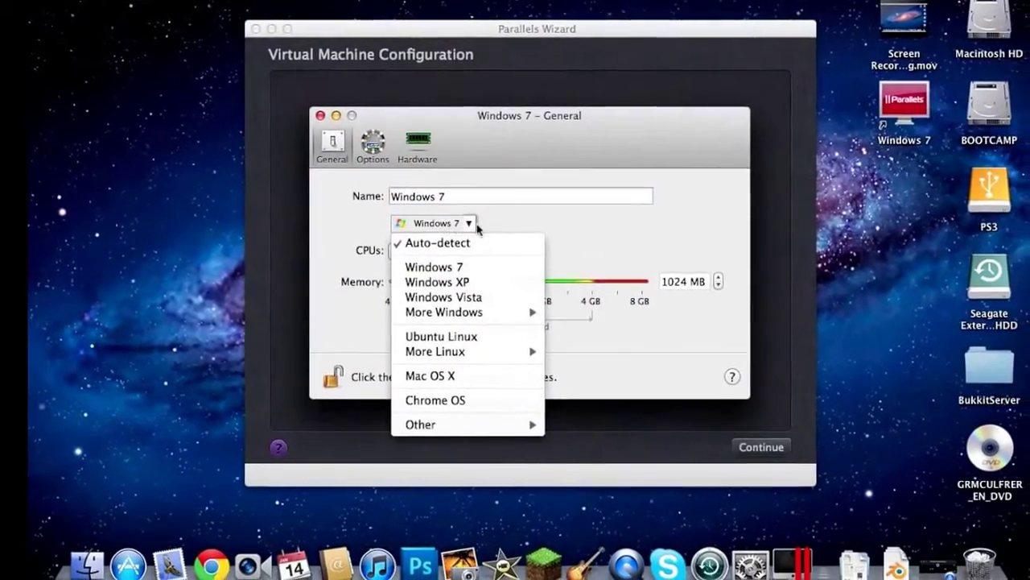
click(466, 225)
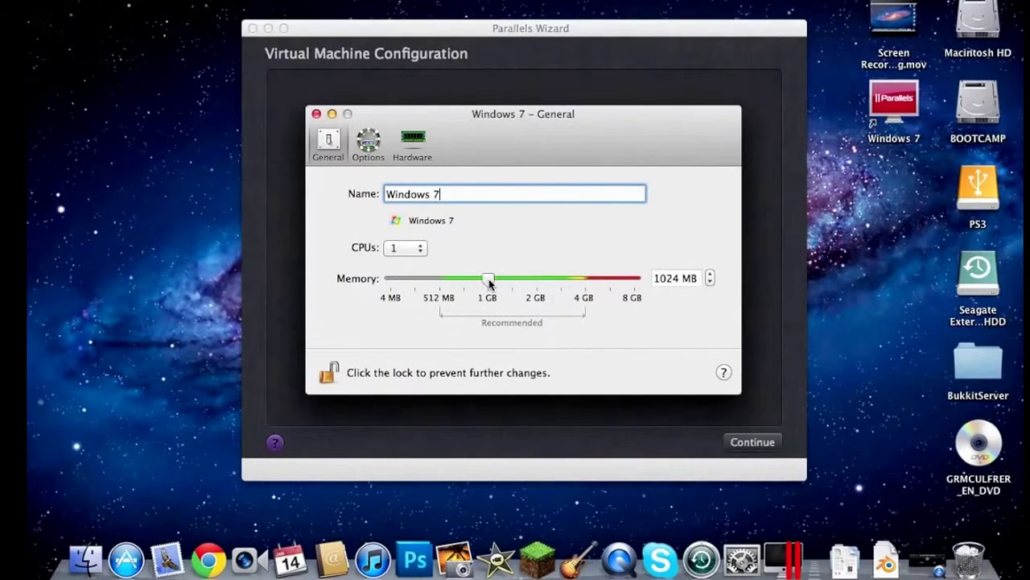
drag(488, 282, 561, 280)
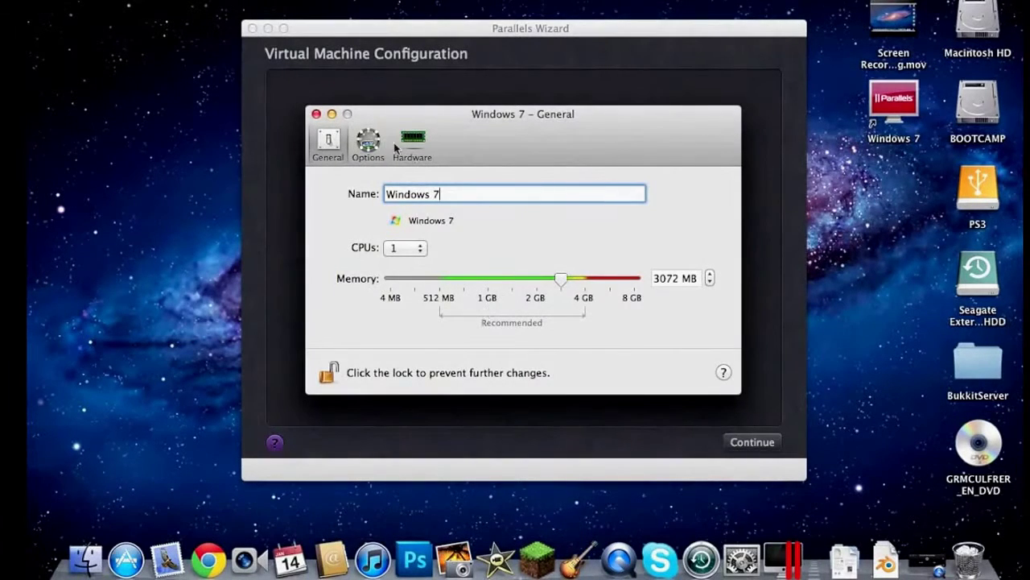
- Examine the virtual machine's option categories, including startup, optimization, security, backup, coherence, full screen, modality and advanced settings
click(368, 141)
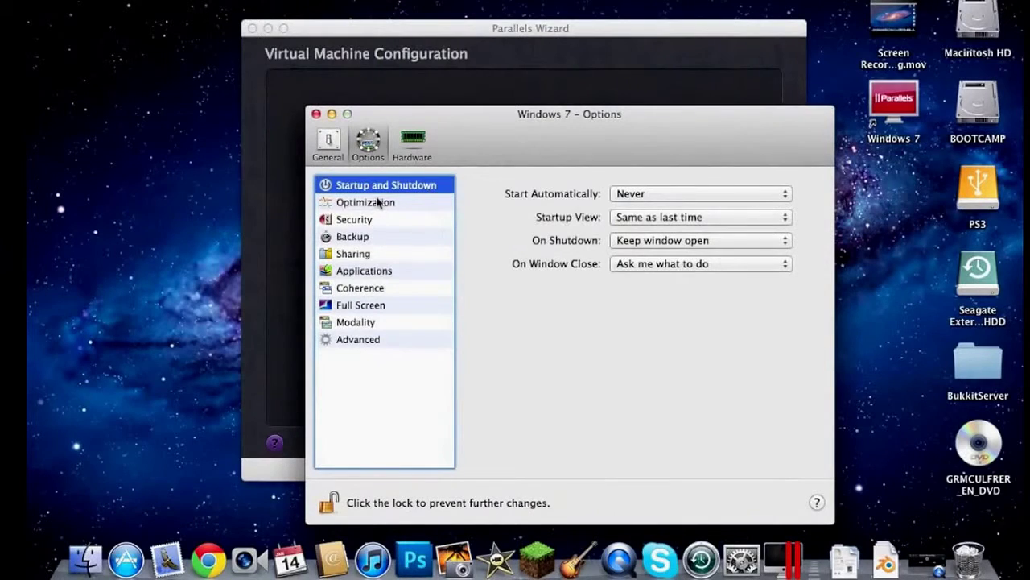
click(376, 202)
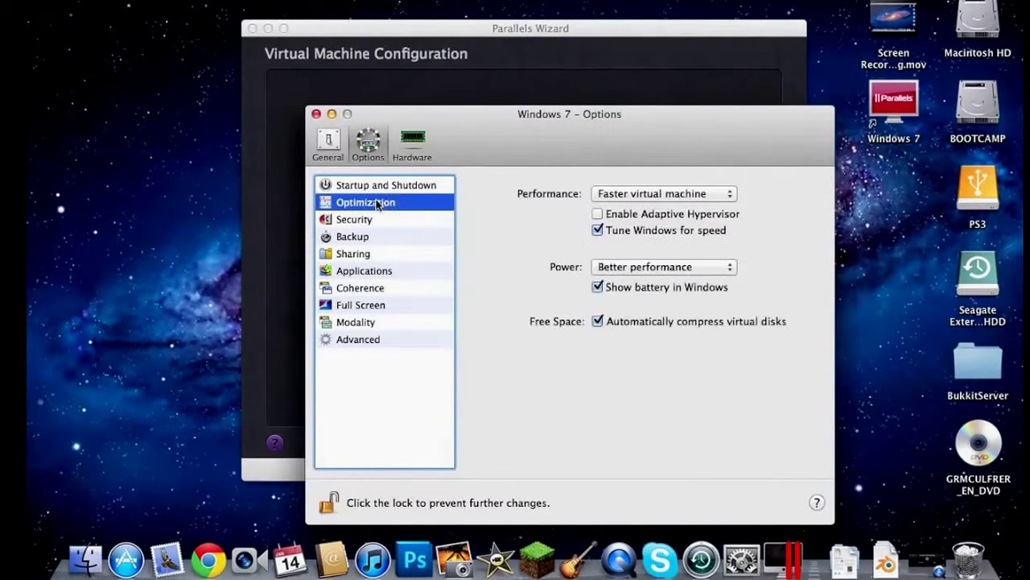
click(655, 195)
click(656, 200)
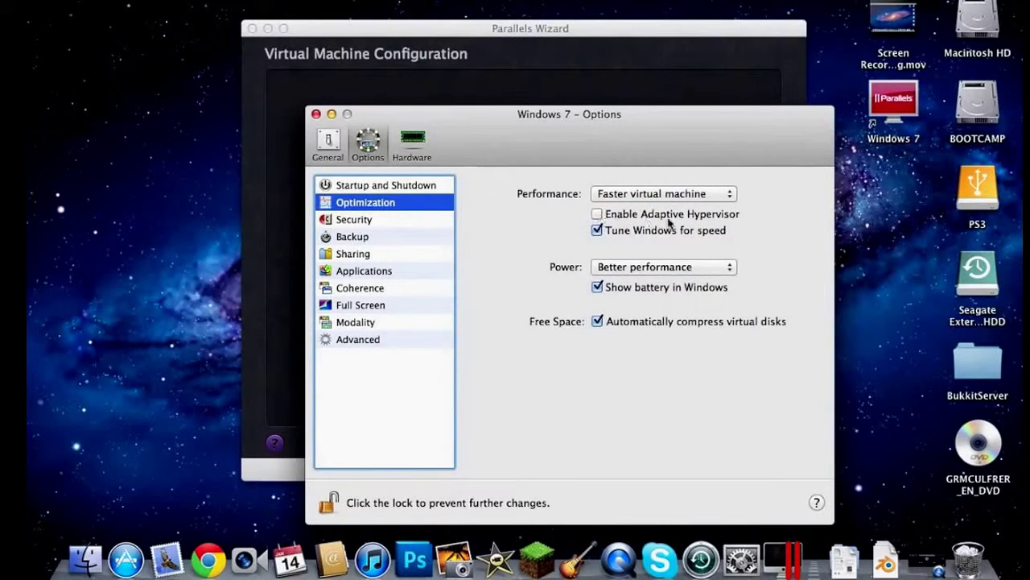
click(383, 221)
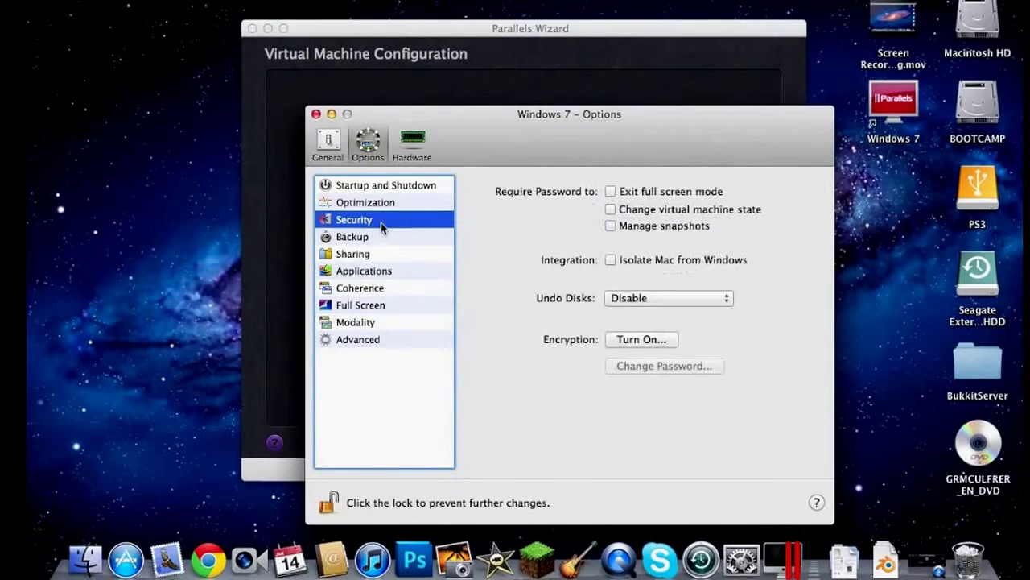
click(373, 241)
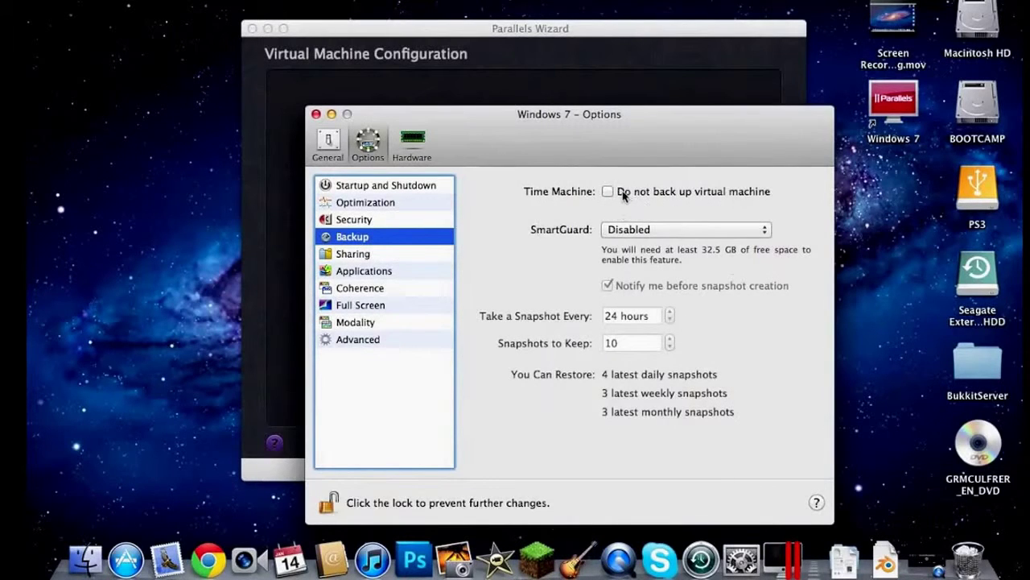
click(347, 288)
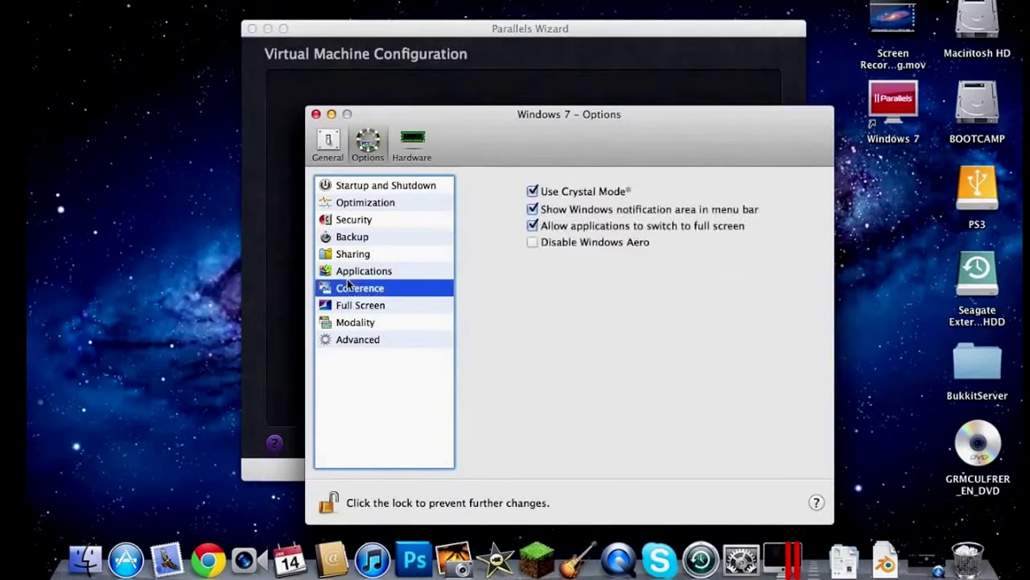
click(393, 309)
click(375, 323)
click(370, 340)
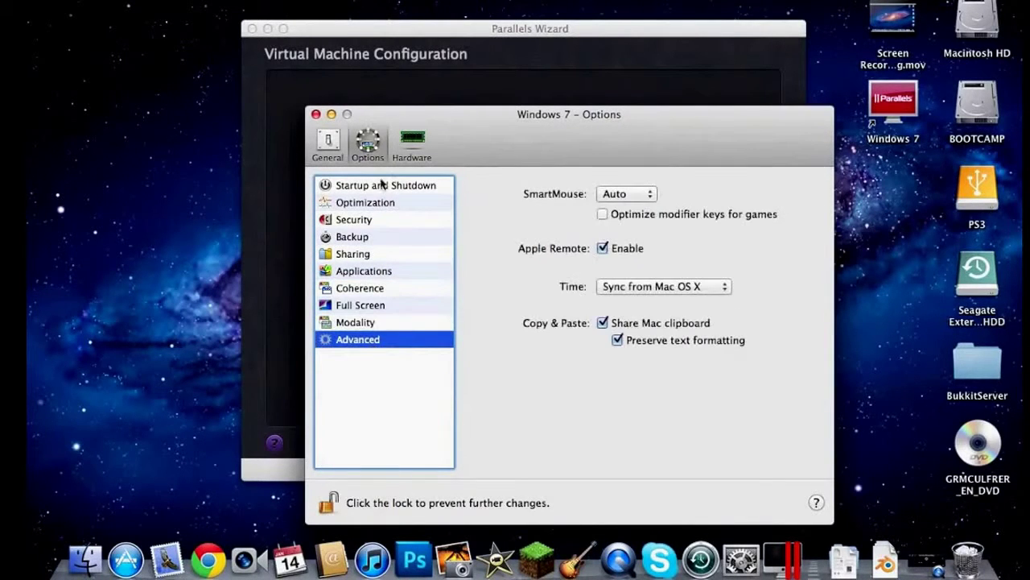
- Examine the virtual machine's boot order, hard disk, sound and video hardware settings, and close the configuration
click(417, 153)
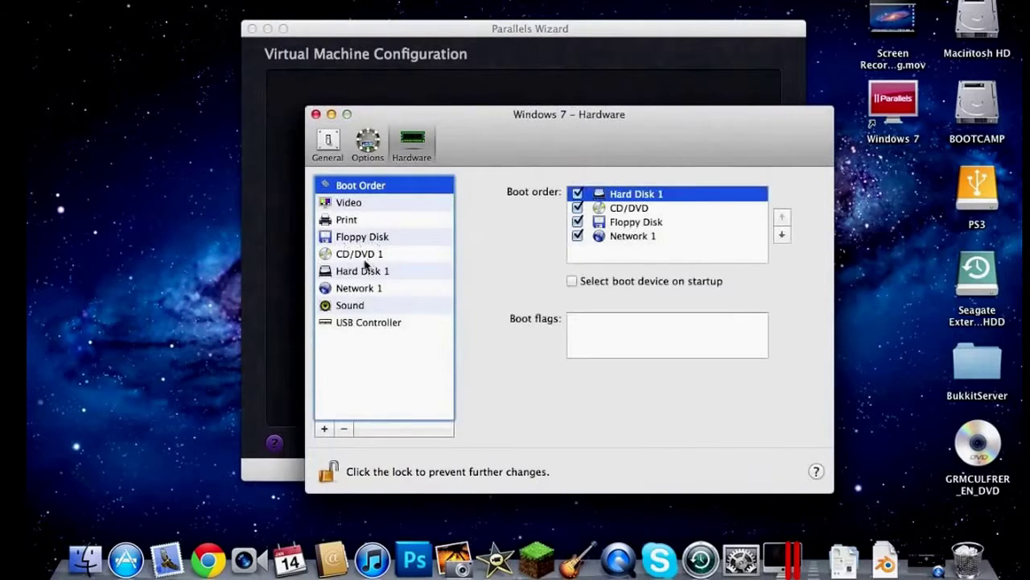
click(362, 270)
click(350, 304)
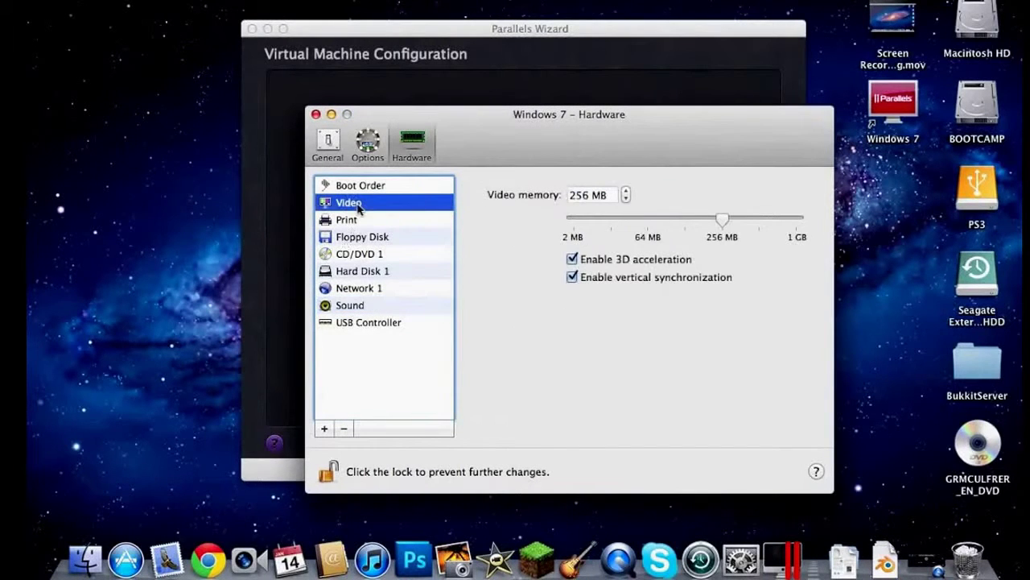
click(354, 203)
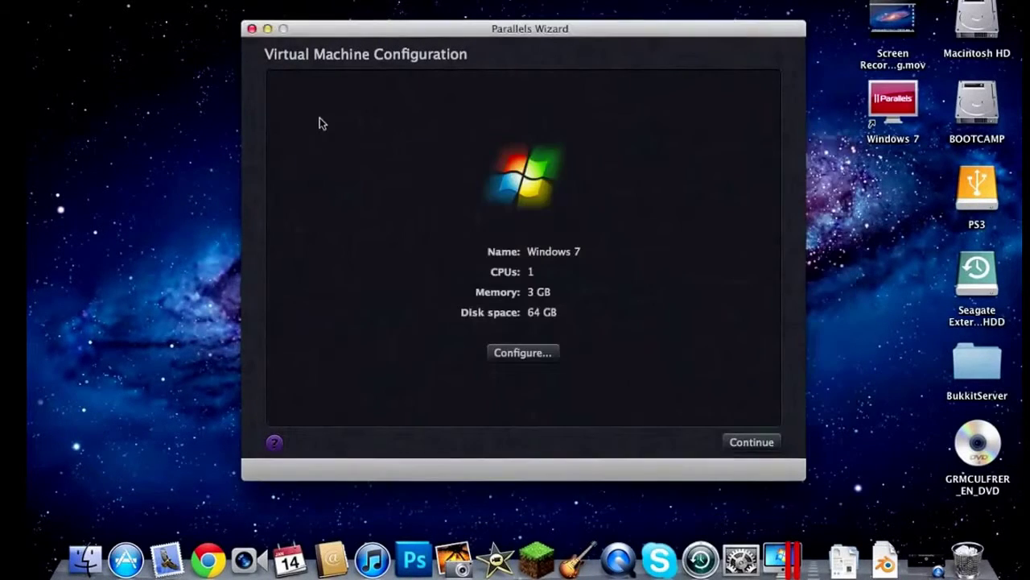
click(316, 114)
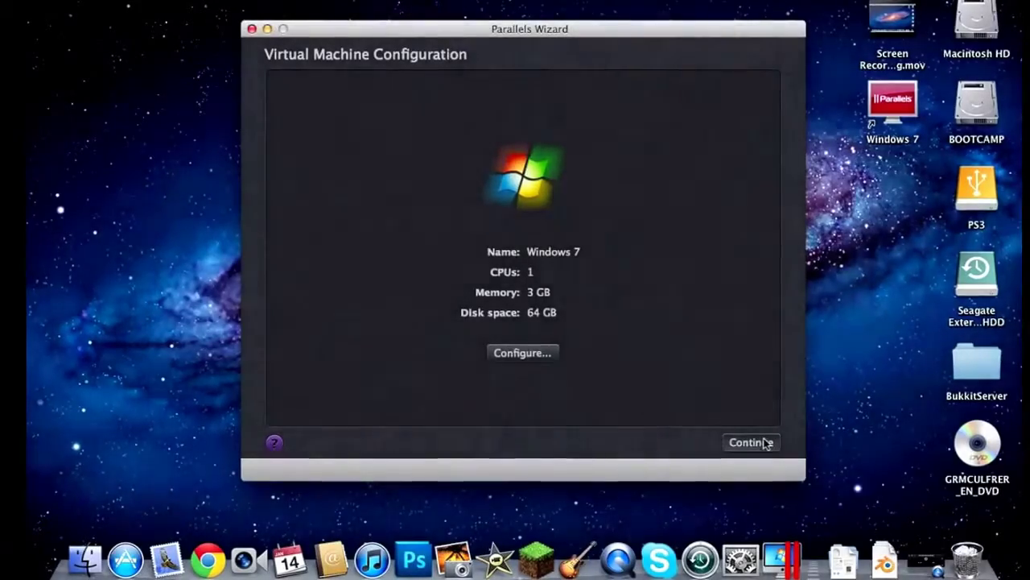
- Start the installation and select Windows 7 Ultimate as the operating system to install
click(751, 442)
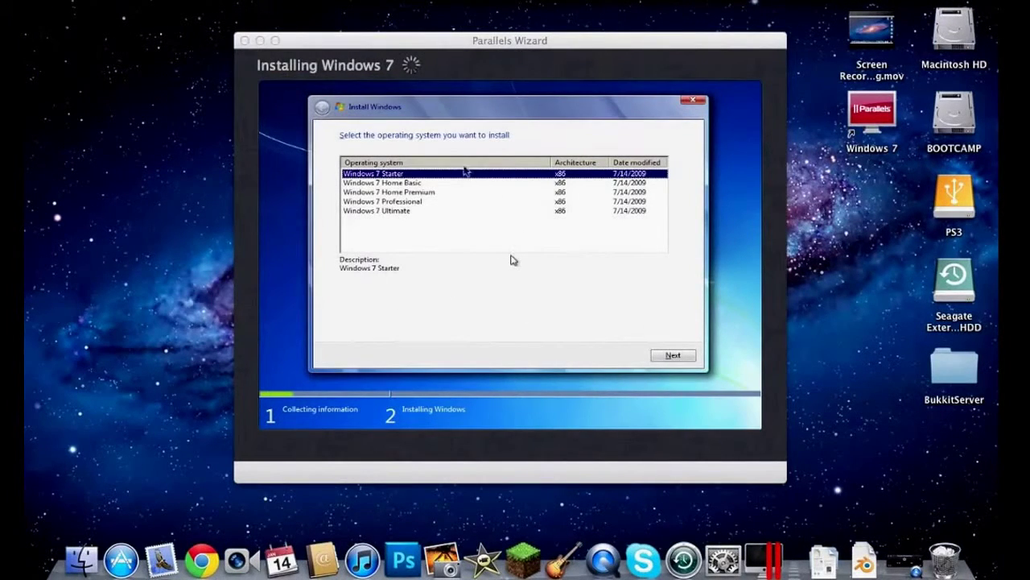
click(411, 228)
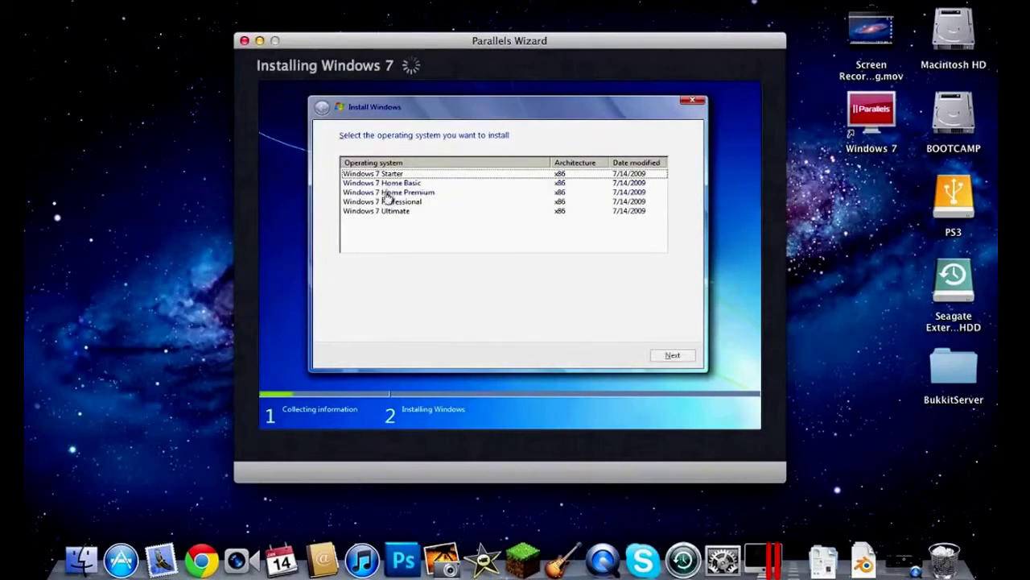
click(381, 211)
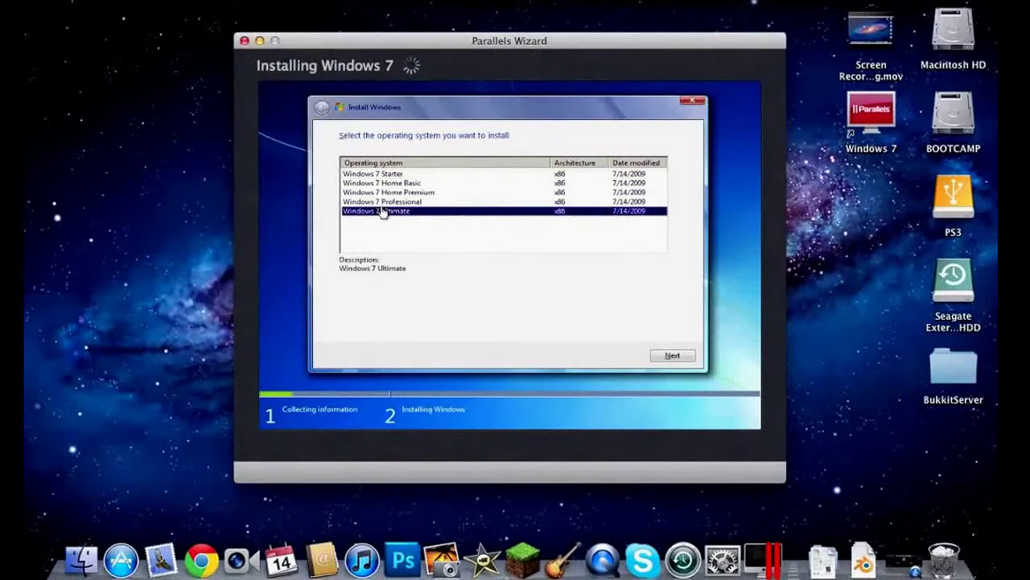
click(674, 357)
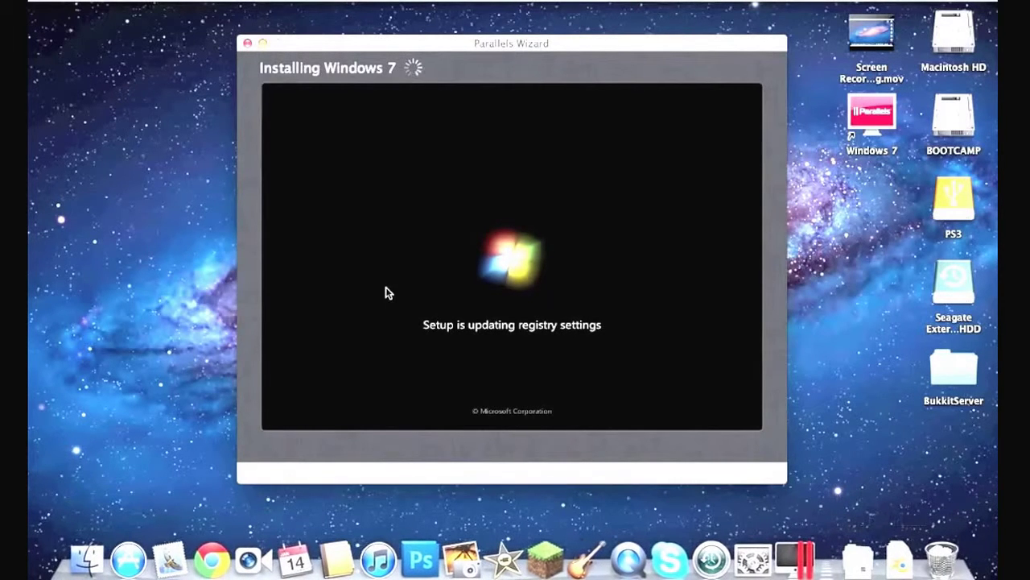
click(168, 131)
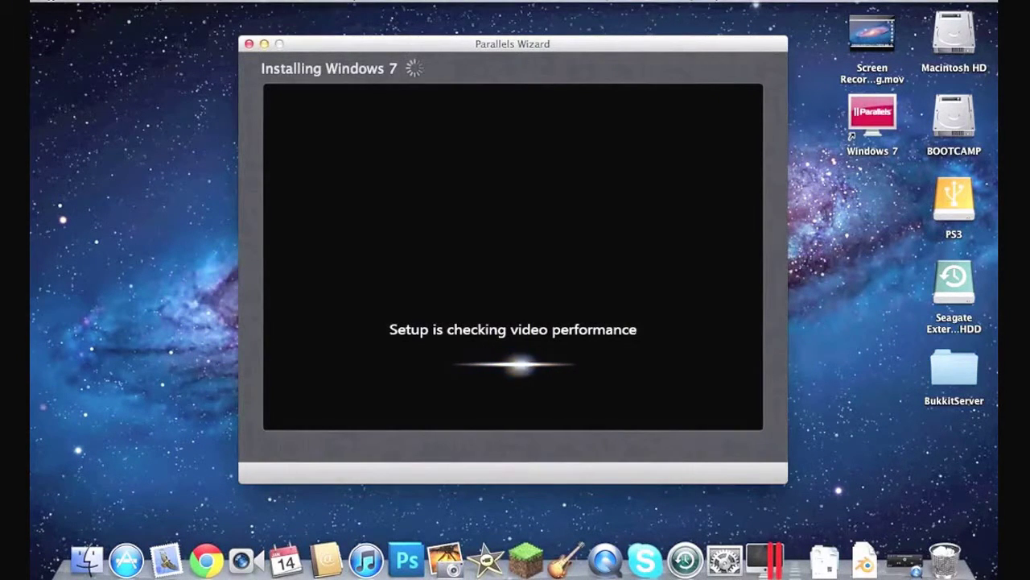
click(188, 2)
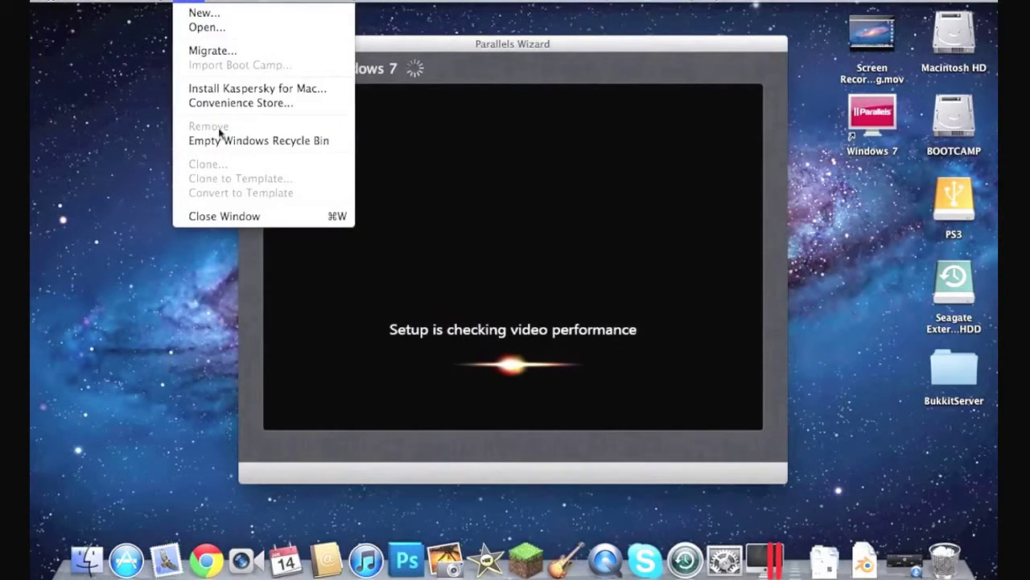
click(451, 92)
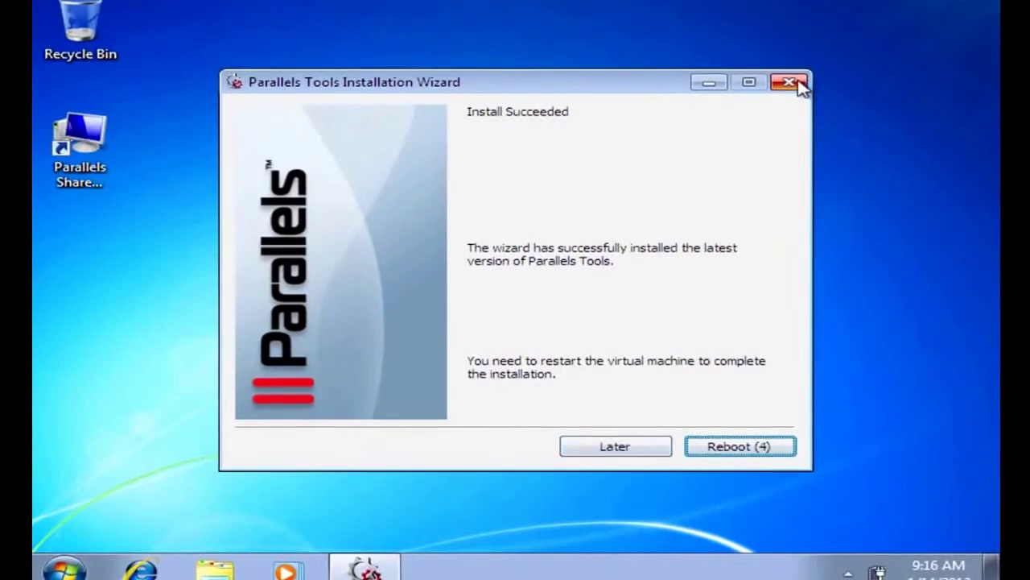
- Reboot the virtual machine to complete the Parallels Tools installation, and view the Windows Start menu briefly
click(748, 453)
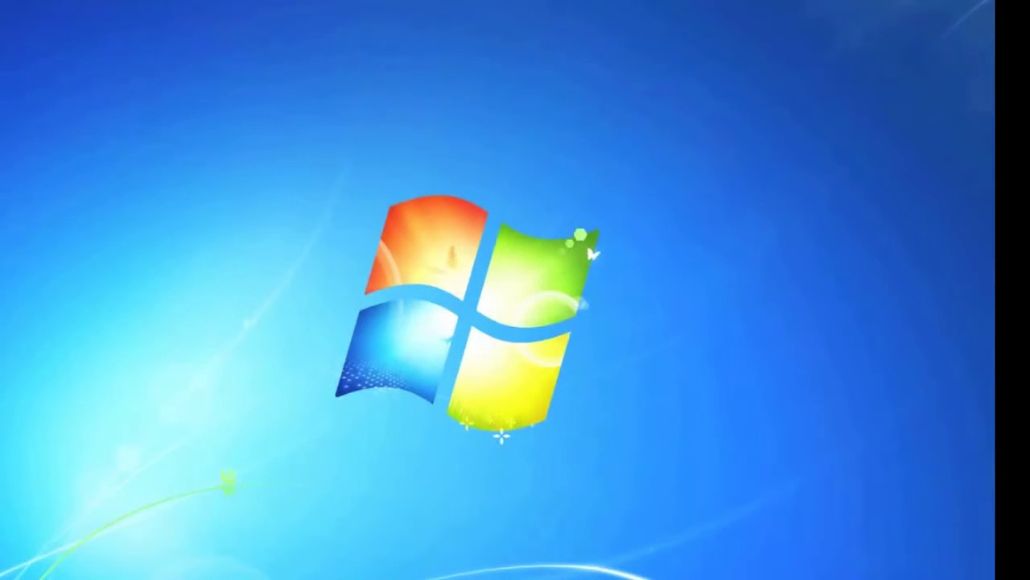
key(super)
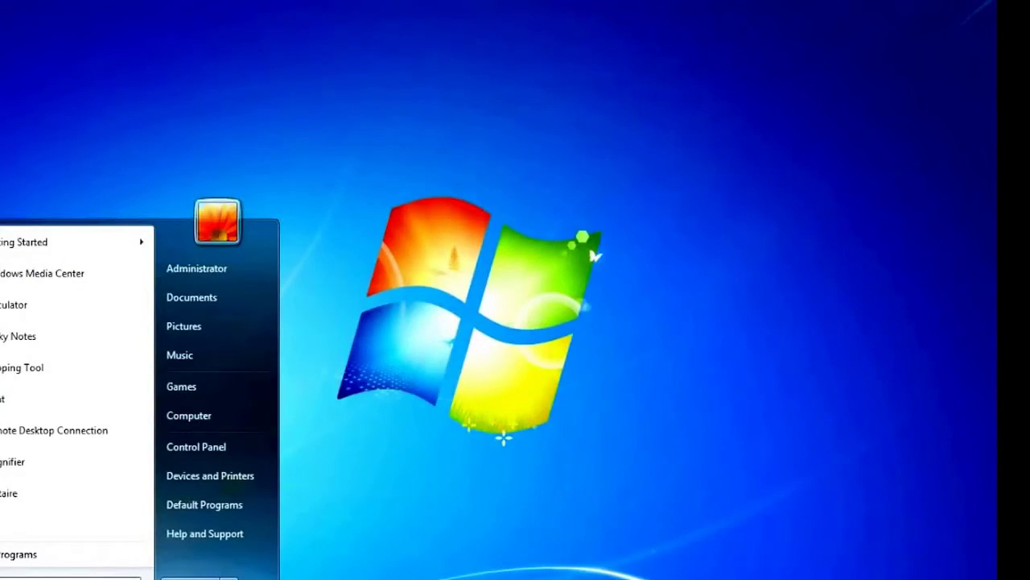
click(355, 445)
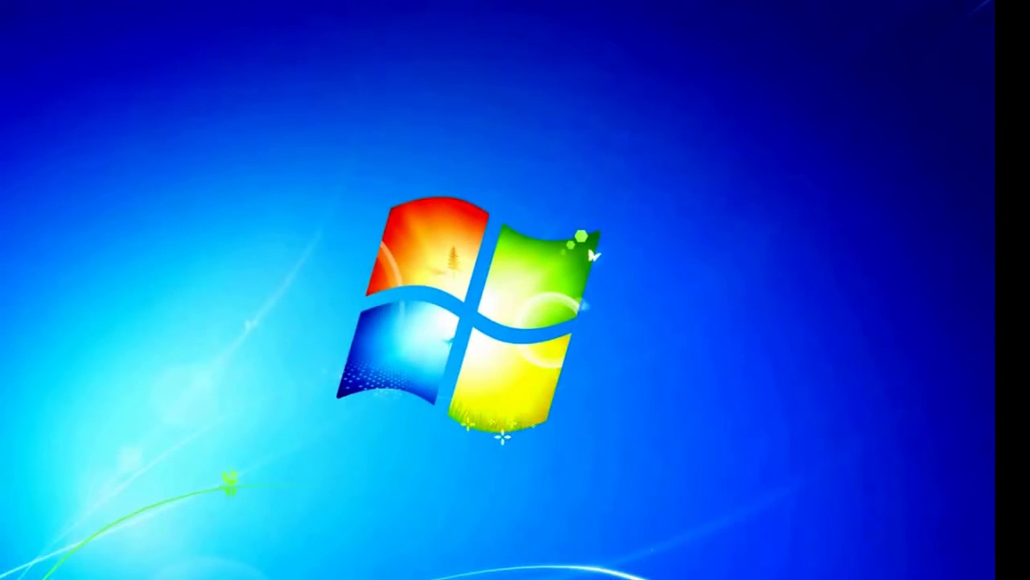